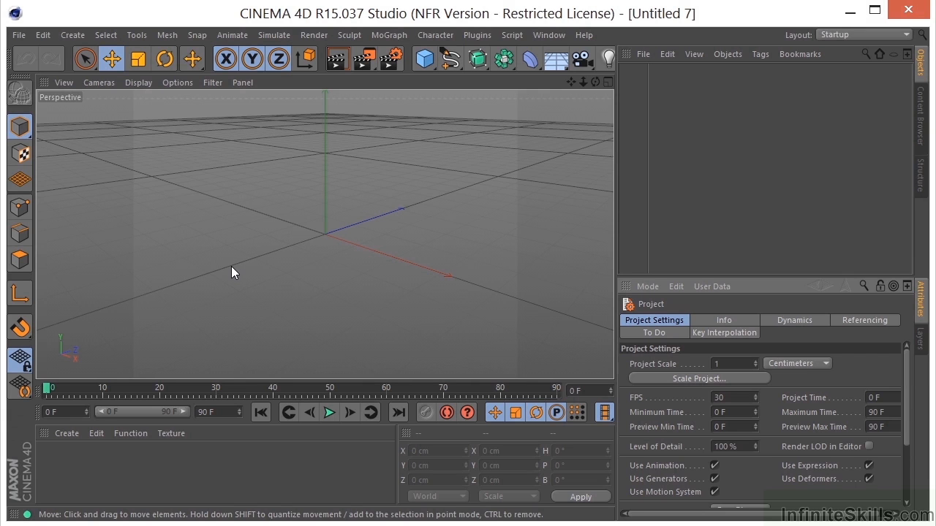
- Create a new project and add a cube primitive to it
{"action": "left_click", "coordinate": [19, 35]}
{"action": "left_click", "coordinate": [30, 54]}
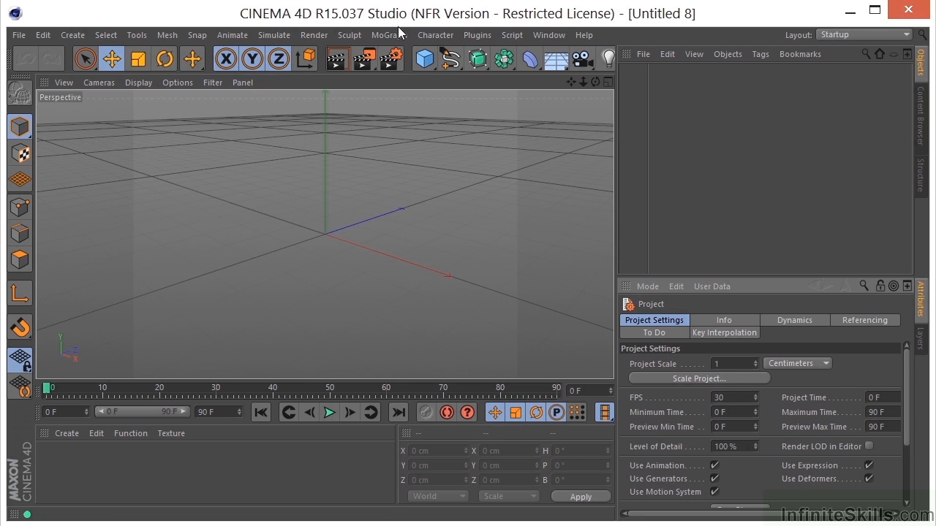
{"action": "left_click", "coordinate": [422, 60]}
{"action": "left_click", "coordinate": [661, 69]}
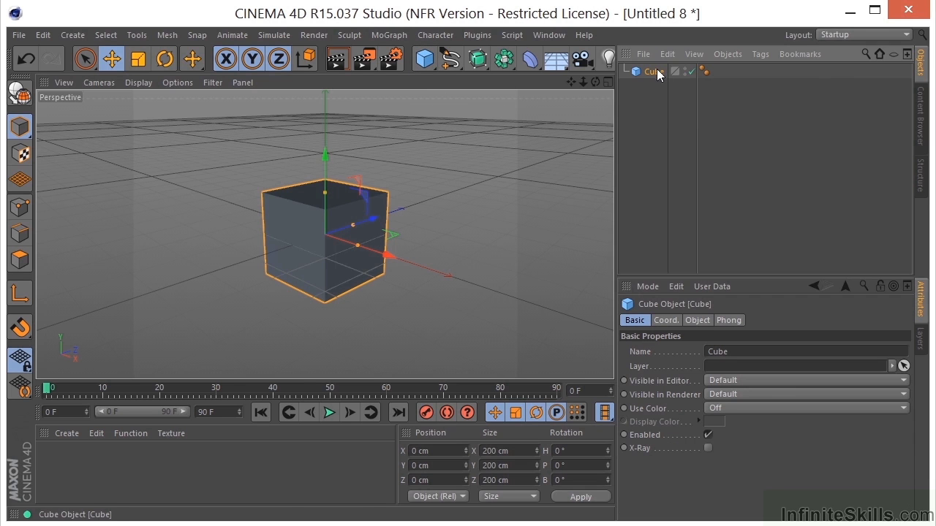
- Display the project settings of the cube project
{"action": "left_click", "coordinate": [41, 36]}
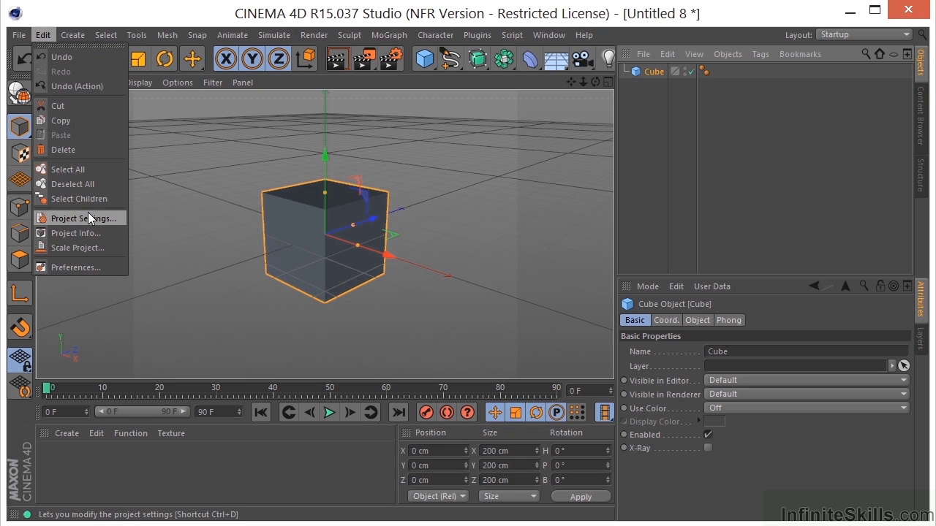
{"action": "left_click", "coordinate": [157, 5]}
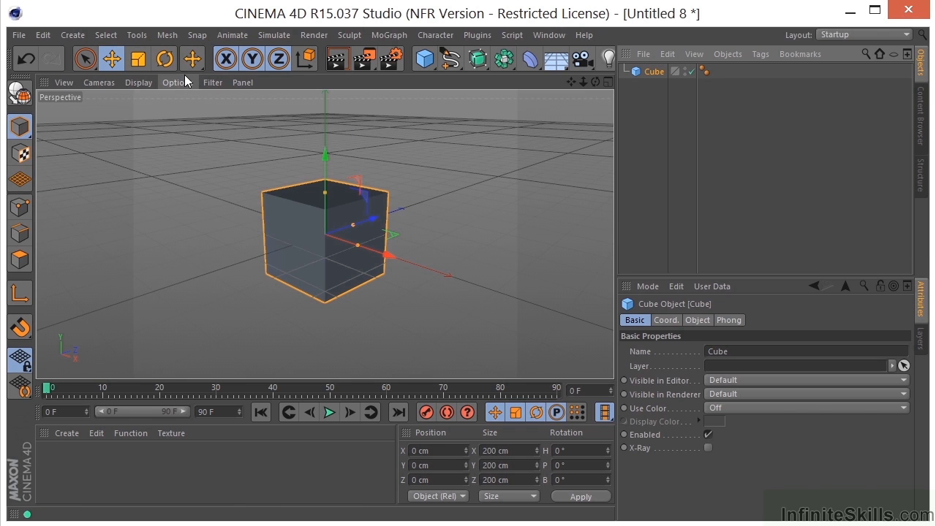
{"action": "key", "text": "ctrl+d"}
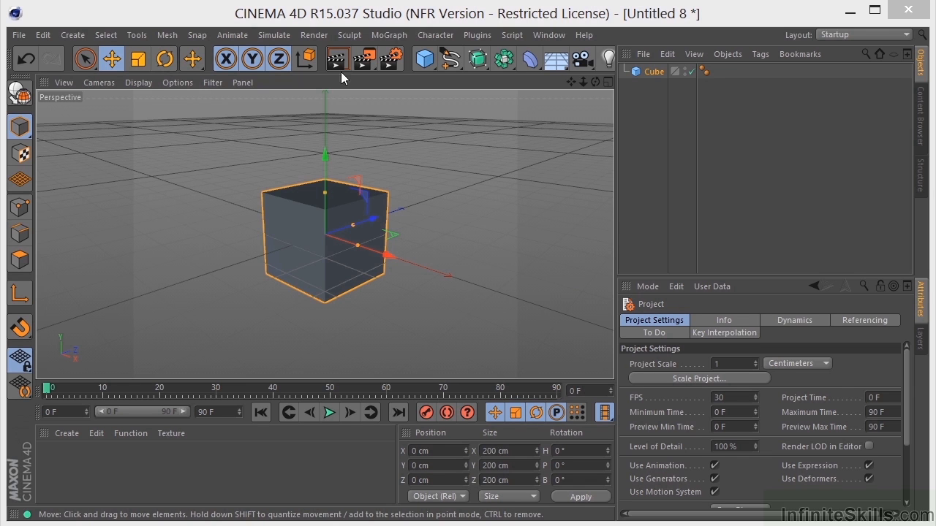
- Create another new project and add a cone primitive to it
{"action": "left_click", "coordinate": [21, 35]}
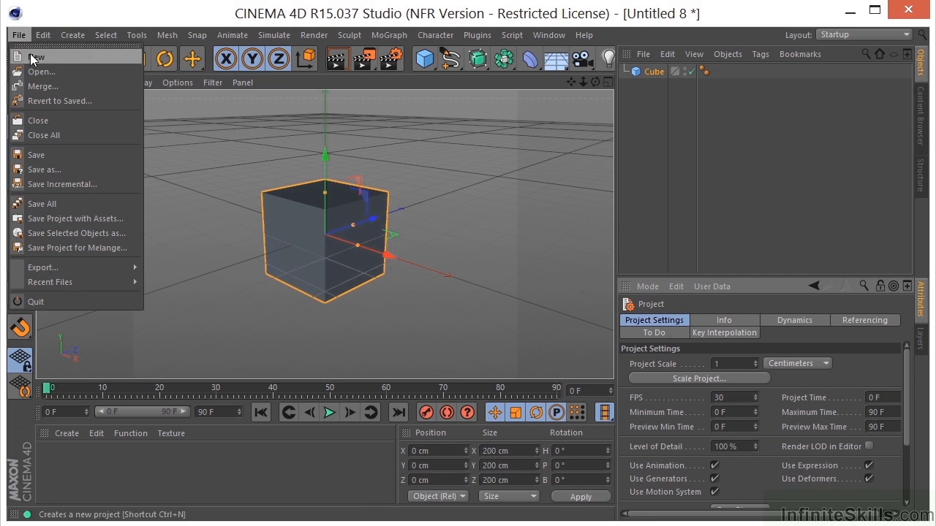
{"action": "left_click", "coordinate": [30, 45]}
{"action": "left_click", "coordinate": [424, 58]}
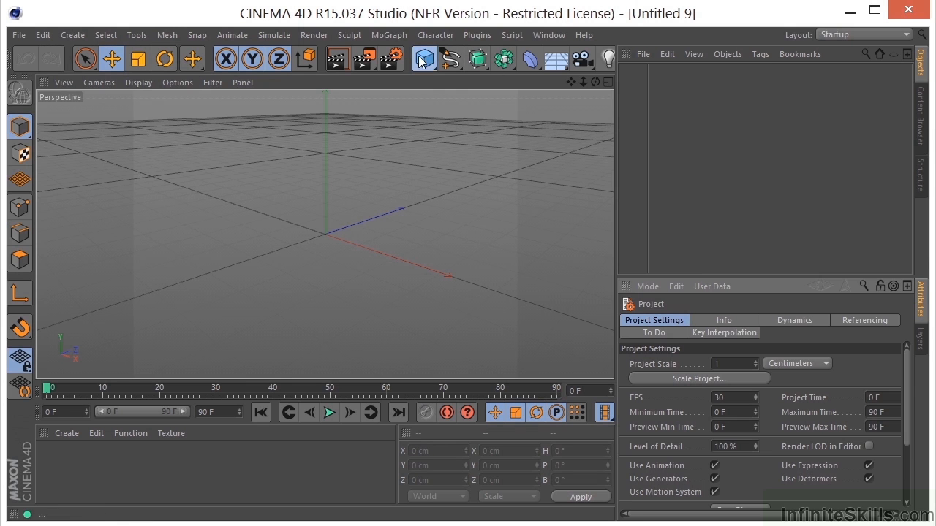
{"action": "left_click", "coordinate": [627, 81]}
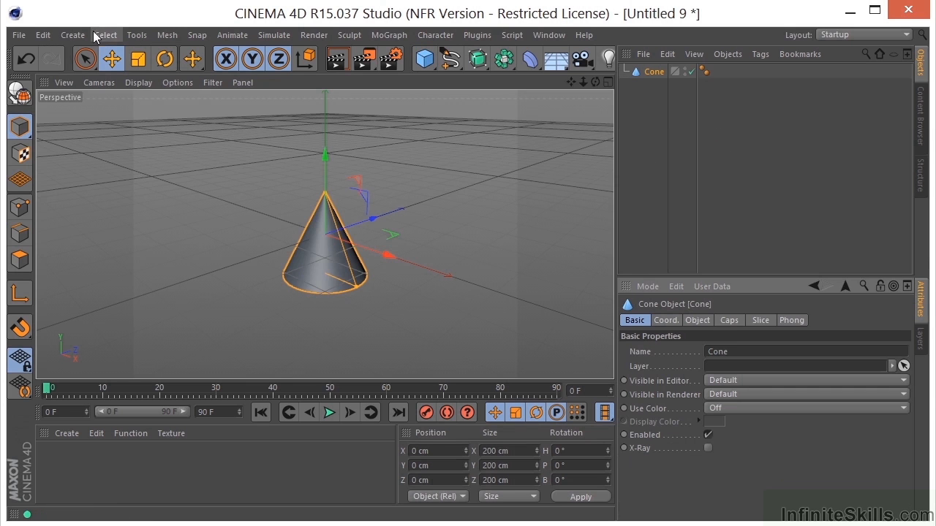
- Create a third new project and add a pyramid primitive to it
{"action": "left_click", "coordinate": [19, 35]}
{"action": "left_click", "coordinate": [37, 55]}
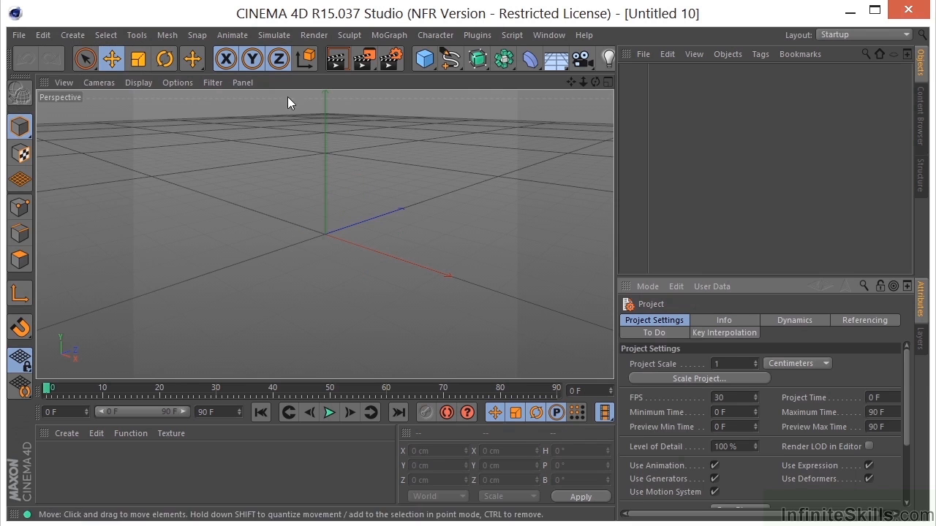
{"action": "left_click", "coordinate": [414, 64]}
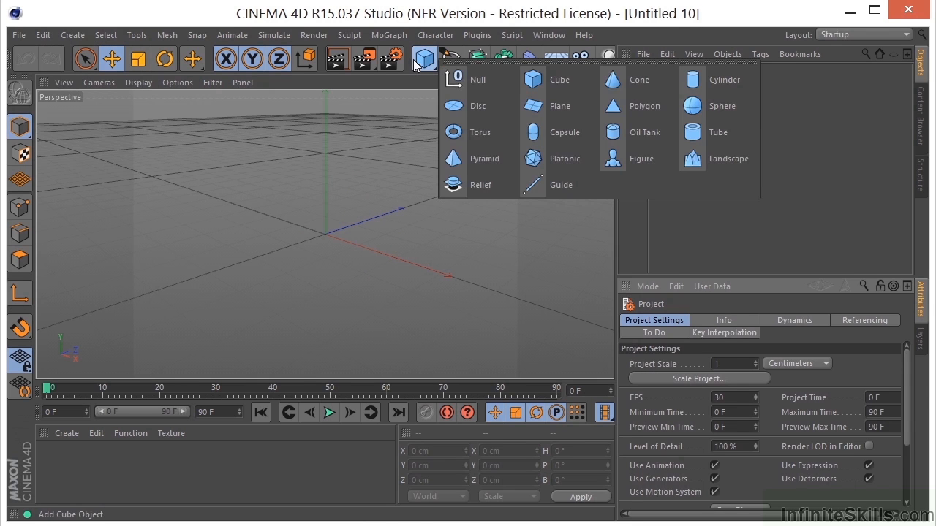
{"action": "left_click", "coordinate": [455, 156]}
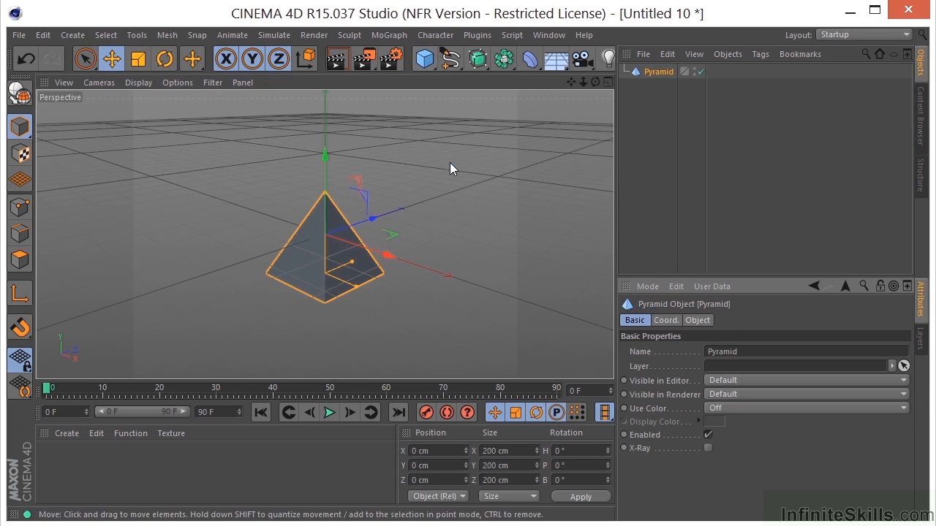
- Bring the open project Untitled 8 to the front, followed by Untitled 9
{"action": "left_click", "coordinate": [554, 36]}
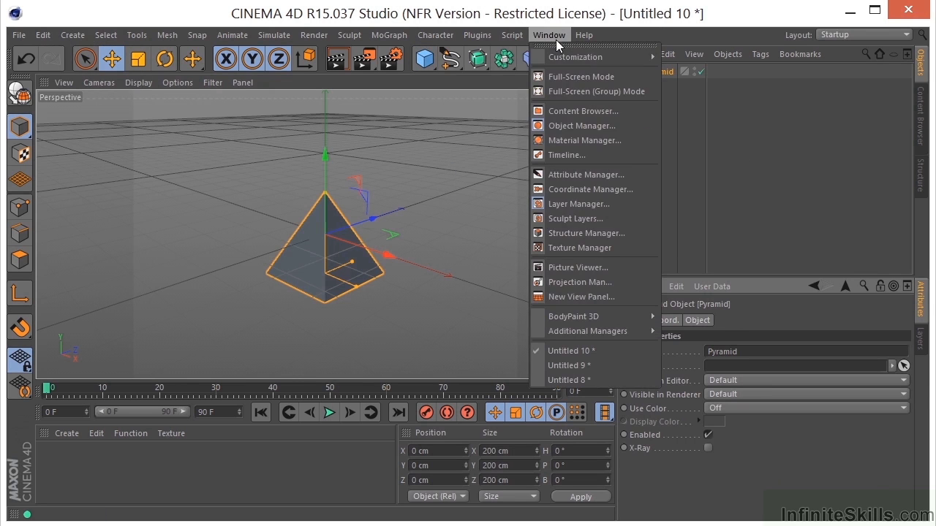
{"action": "left_click", "coordinate": [560, 381]}
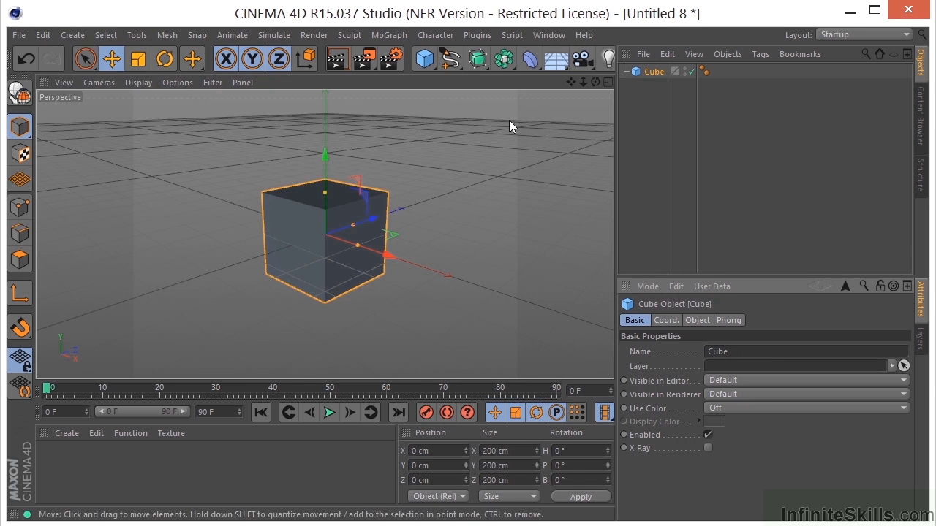
{"action": "left_click", "coordinate": [548, 35]}
{"action": "left_click", "coordinate": [578, 362]}
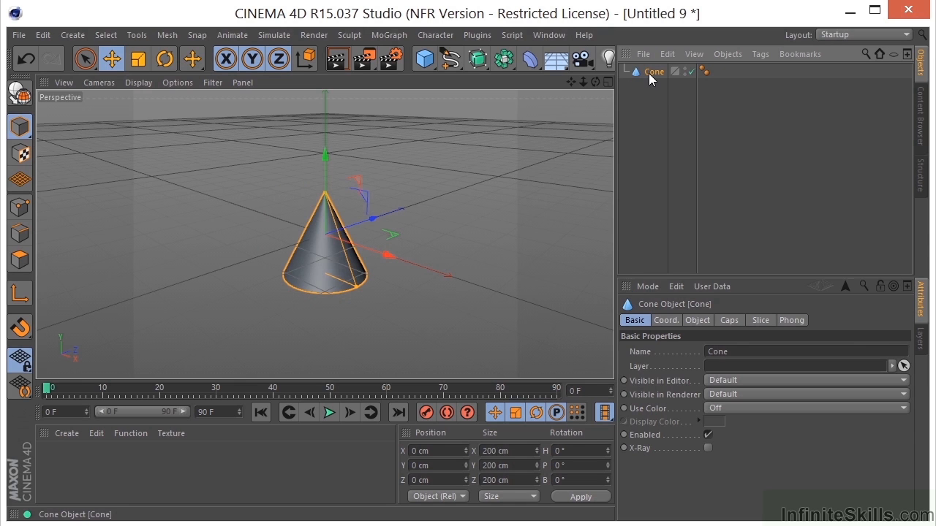
- Copy the cone into the Untitled 10 project and move the pyramid about 250 cm along X
{"action": "left_click", "coordinate": [548, 36]}
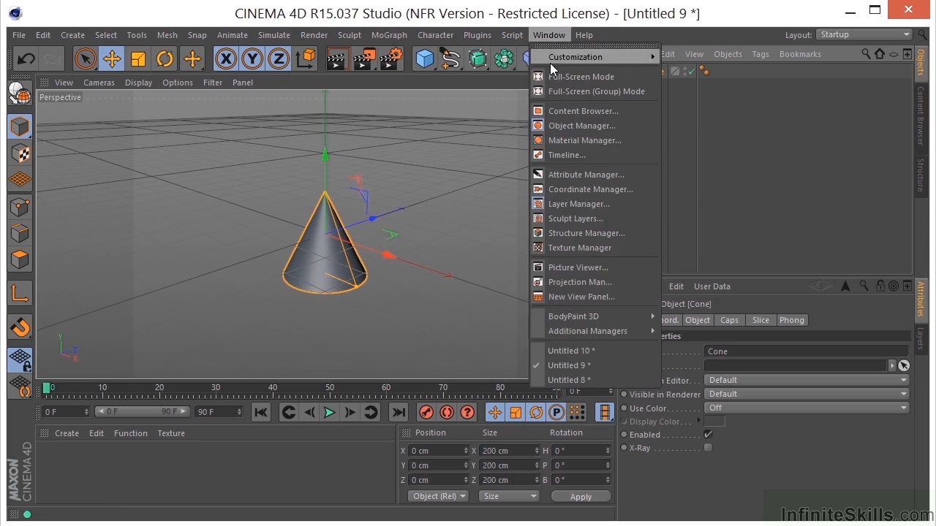
{"action": "left_click", "coordinate": [578, 351]}
{"action": "key", "text": "ctrl+v"}
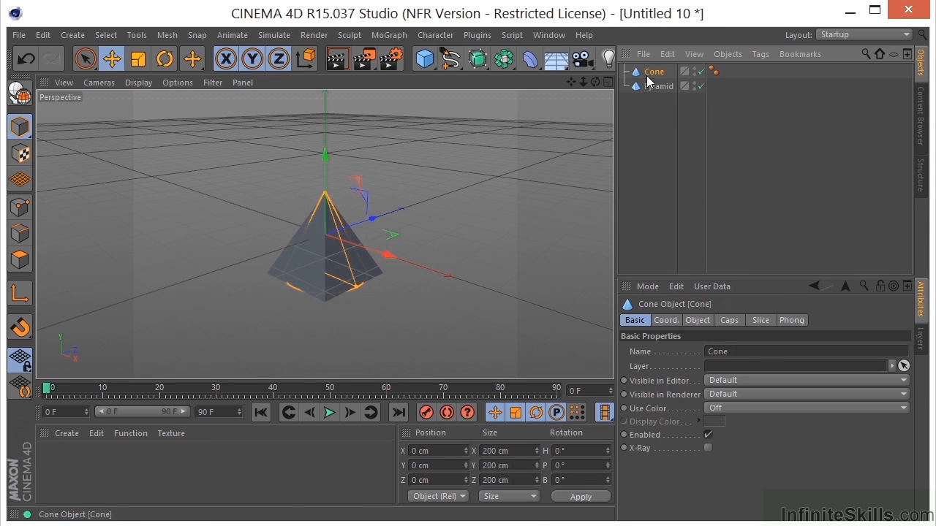
{"action": "left_click", "coordinate": [654, 89]}
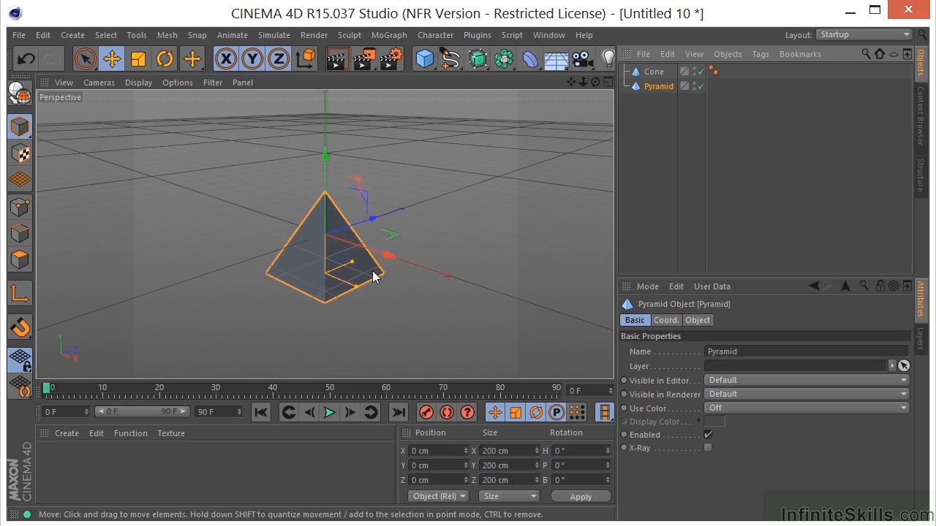
{"action": "left_click_drag", "start_coordinate": [392, 251], "coordinate": [497, 298]}
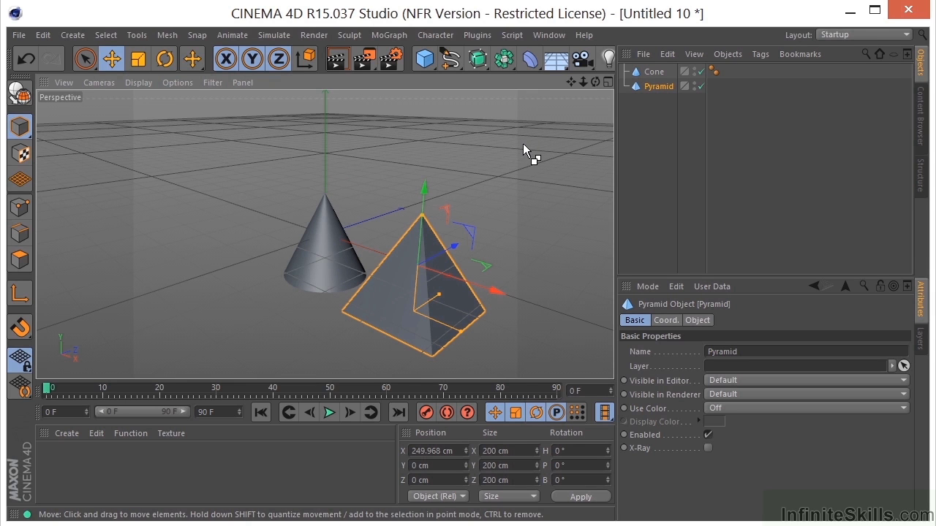
- Change the project scale unit to Miles in the project settings of Untitled 10
{"action": "key", "text": "ctrl+d"}
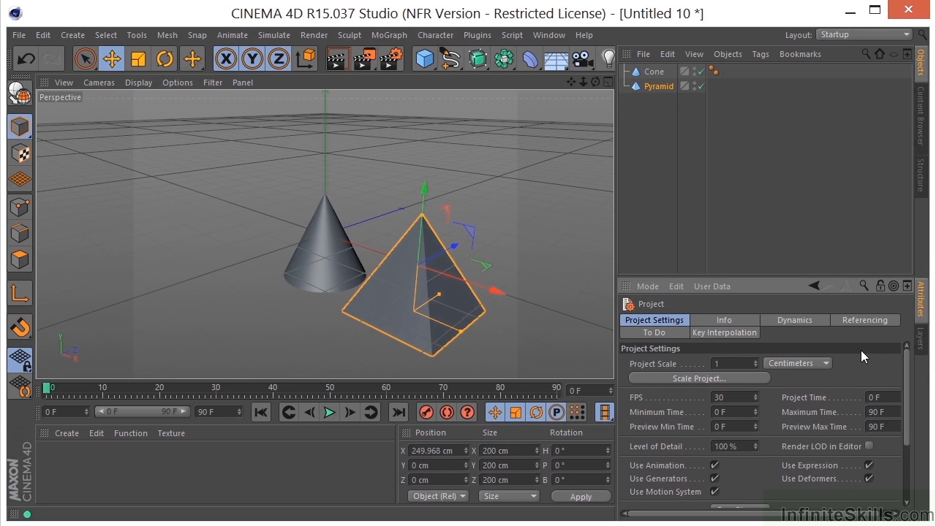
{"action": "left_click", "coordinate": [819, 363]}
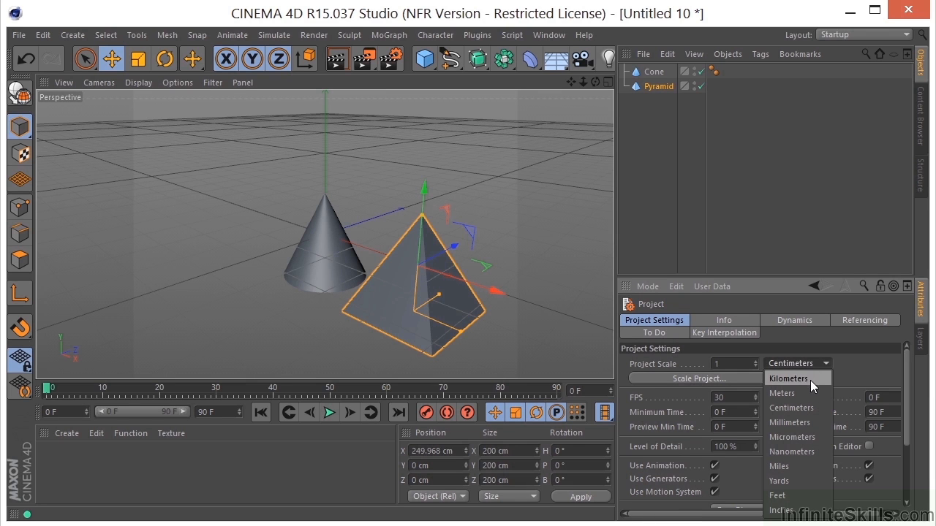
{"action": "left_click", "coordinate": [855, 364]}
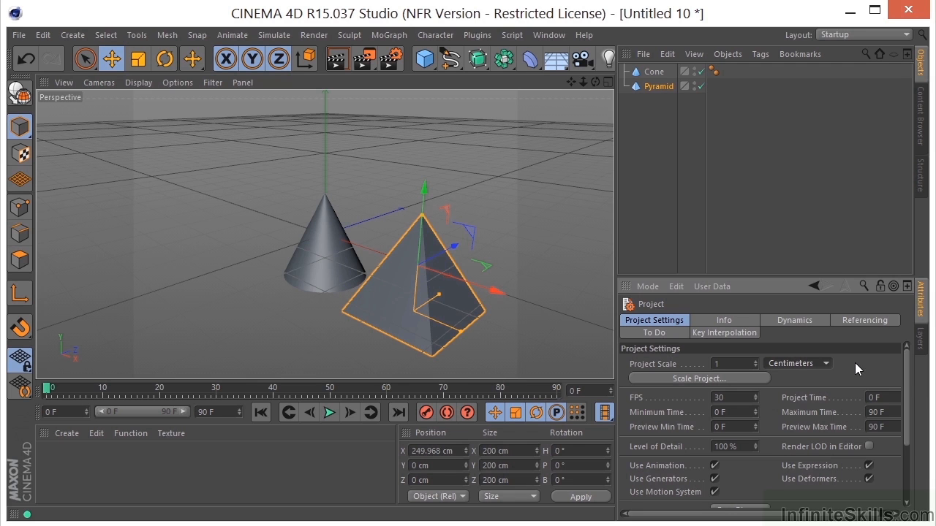
{"action": "left_click", "coordinate": [45, 35]}
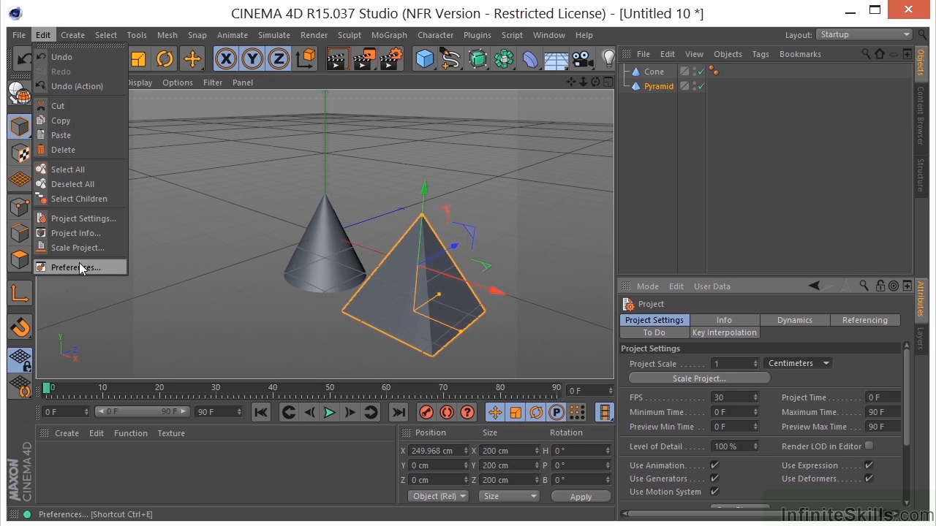
{"action": "left_click", "coordinate": [301, 307]}
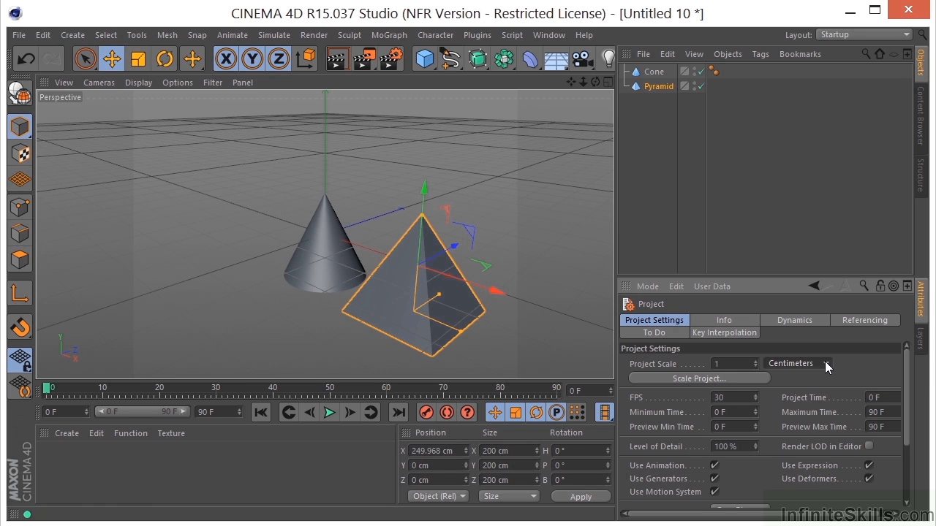
{"action": "left_click", "coordinate": [824, 365]}
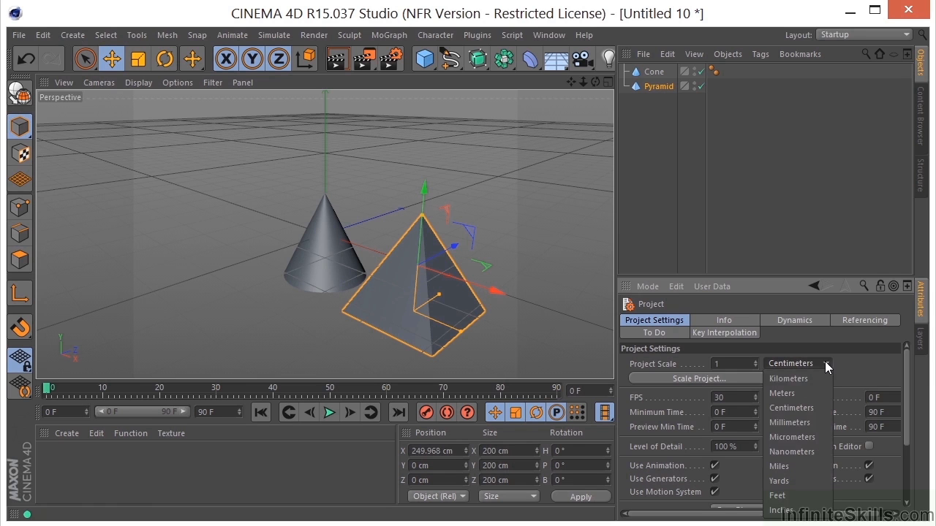
{"action": "left_click", "coordinate": [794, 466]}
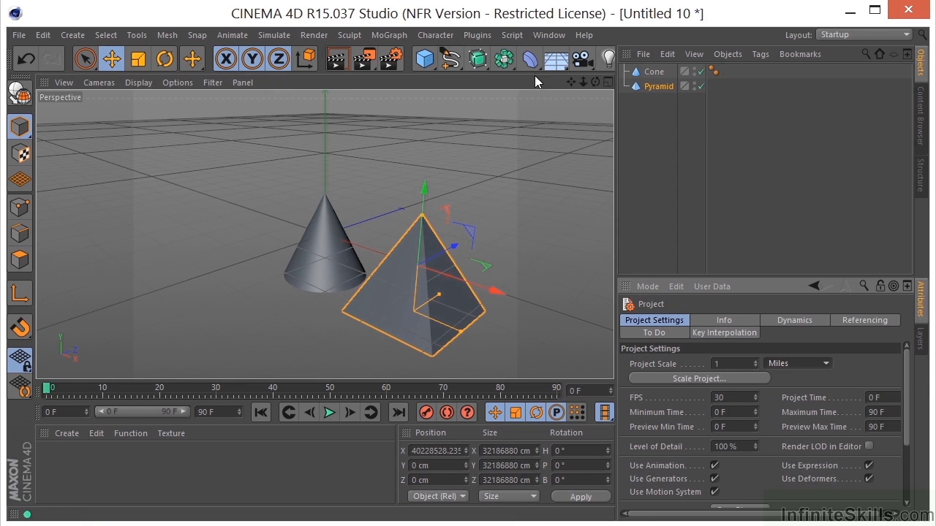
- Check the project scale unit of Untitled 9 for comparison and return to Untitled 10
{"action": "left_click", "coordinate": [549, 34]}
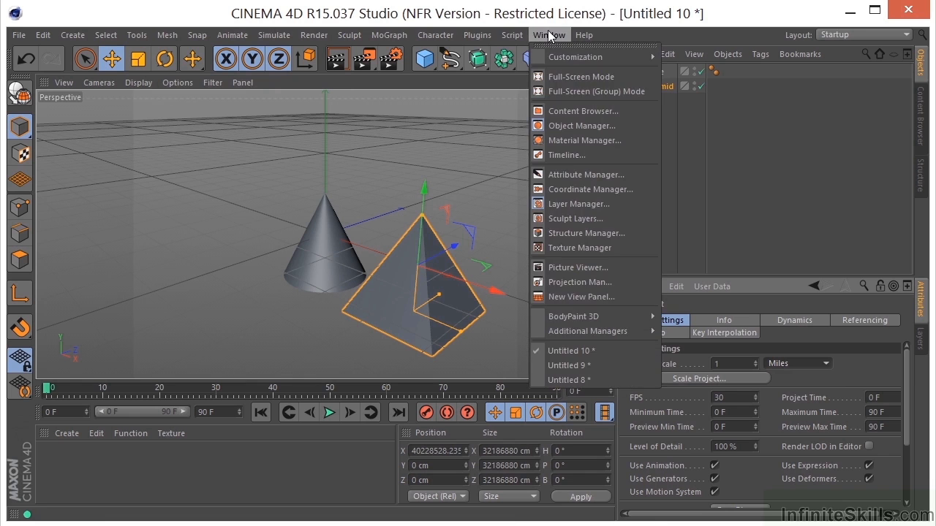
{"action": "left_click", "coordinate": [573, 365]}
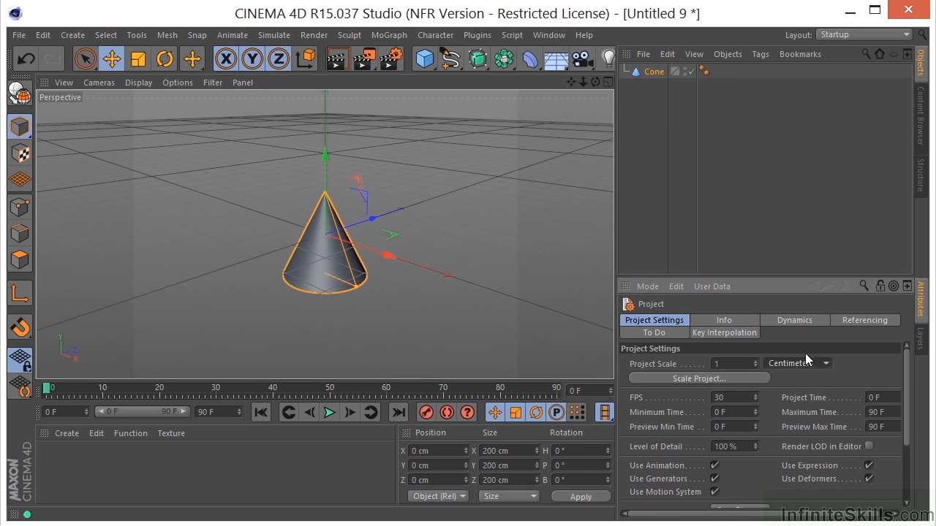
{"action": "left_click", "coordinate": [548, 35]}
{"action": "left_click", "coordinate": [574, 350]}
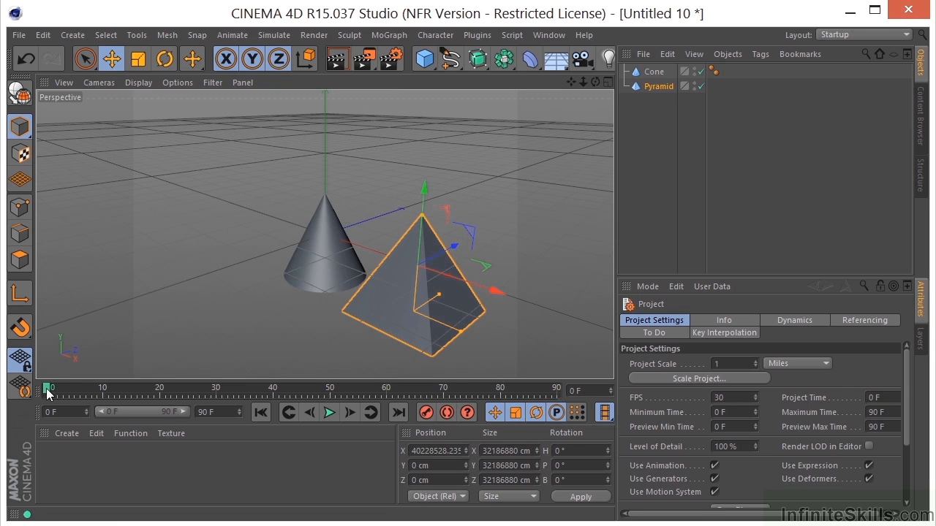
- Scrub the timeline and return to frame 0, and set the project's maximum time to 120 frames
{"action": "left_click_drag", "start_coordinate": [47, 394], "coordinate": [160, 401]}
{"action": "mouse_move", "coordinate": [45, 393]}
{"action": "left_mouse_down"}
{"action": "mouse_move", "coordinate": [378, 389]}
{"action": "mouse_move", "coordinate": [562, 410]}
{"action": "mouse_move", "coordinate": [47, 389]}
{"action": "left_mouse_up"}
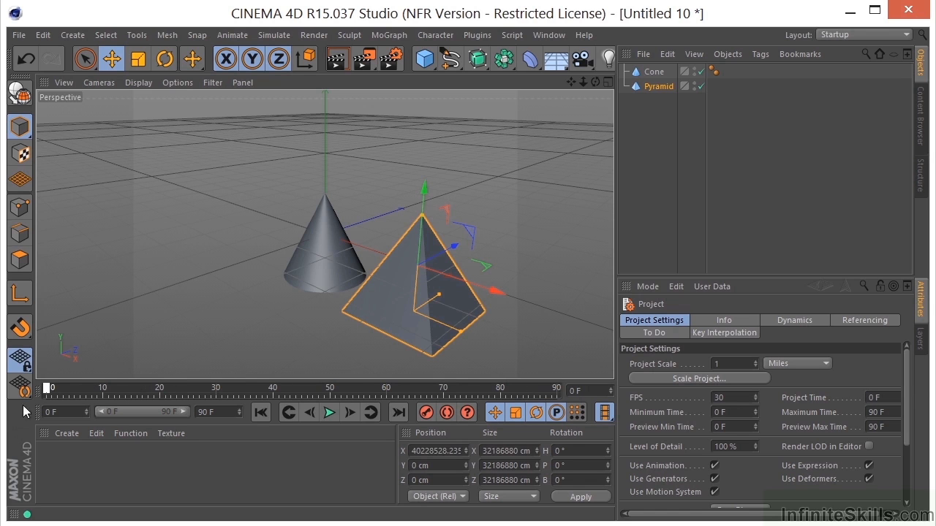
{"action": "double_click", "coordinate": [196, 411]}
{"action": "type", "text": "30"}
{"action": "type", "text": "120"}
{"action": "key", "text": "Return"}
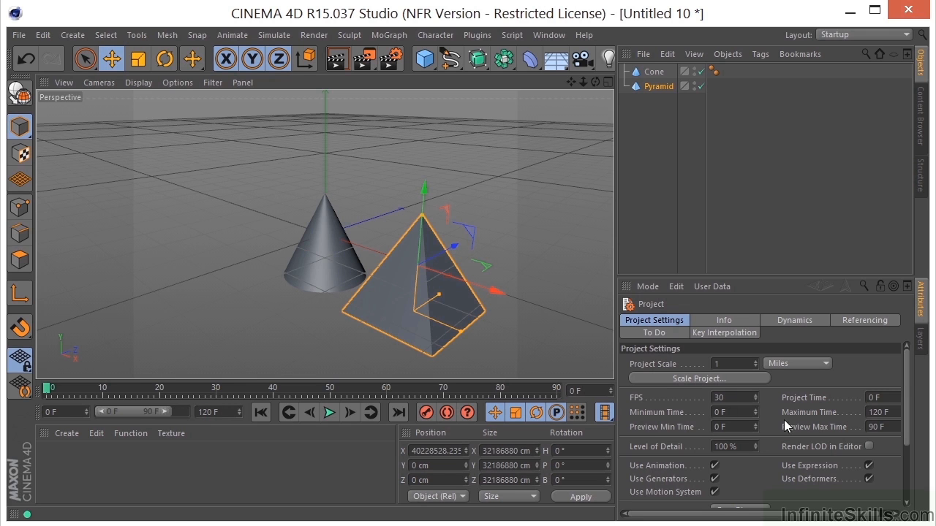
{"action": "left_click", "coordinate": [835, 414]}
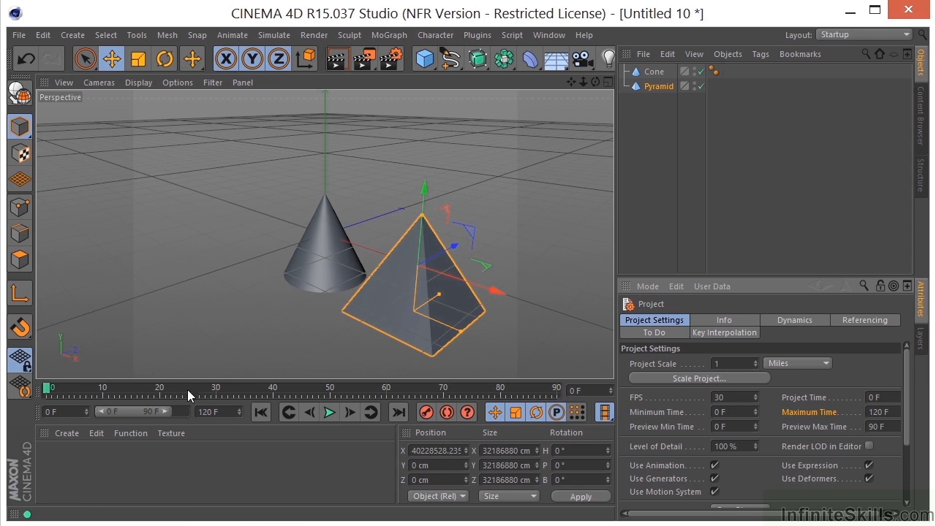
- Set the preview range to a minimum of 10 frames and a maximum of 30 frames
{"action": "double_click", "coordinate": [736, 429]}
{"action": "type", "text": "10"}
{"action": "key", "text": "Tab"}
{"action": "type", "text": "30"}
{"action": "key", "text": "Return"}
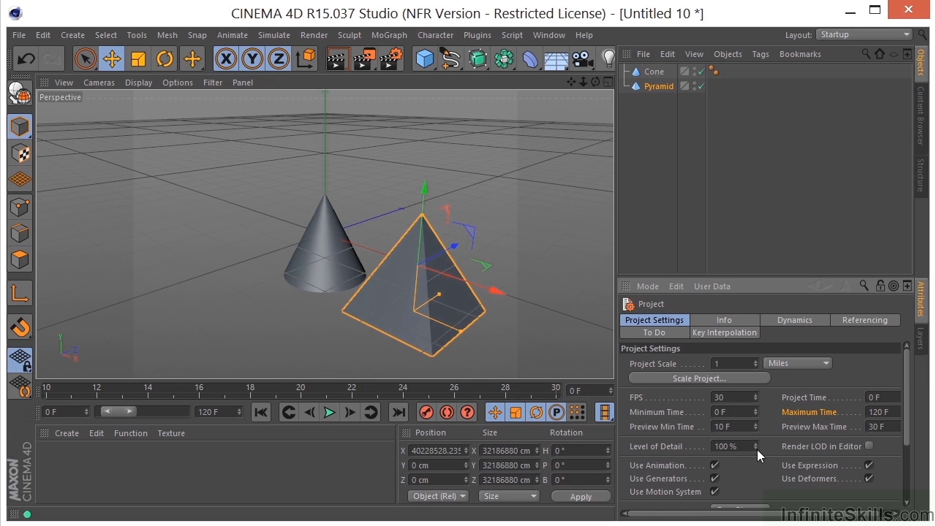
{"action": "key", "text": "Tab"}
- Change the project's default object color to a custom gray-green
{"action": "left_click_drag", "start_coordinate": [908, 381], "coordinate": [902, 438]}
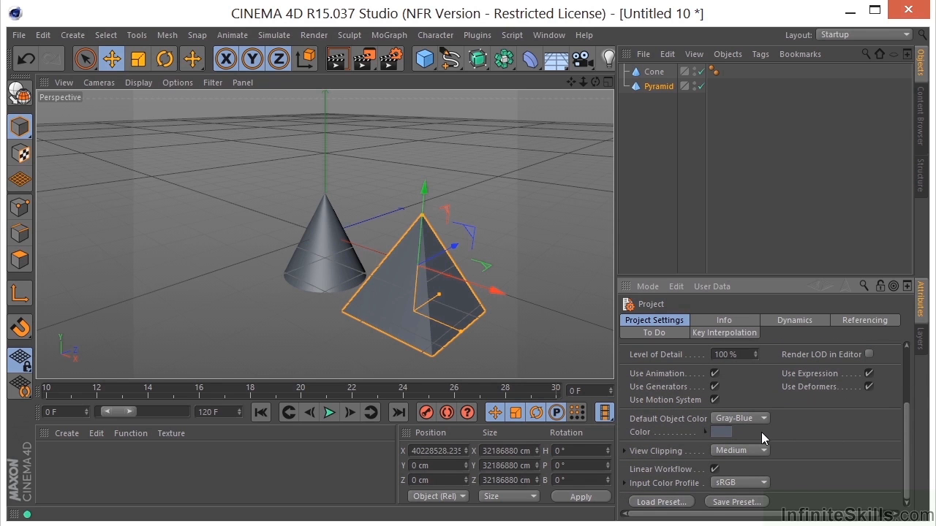
{"action": "left_click", "coordinate": [716, 431]}
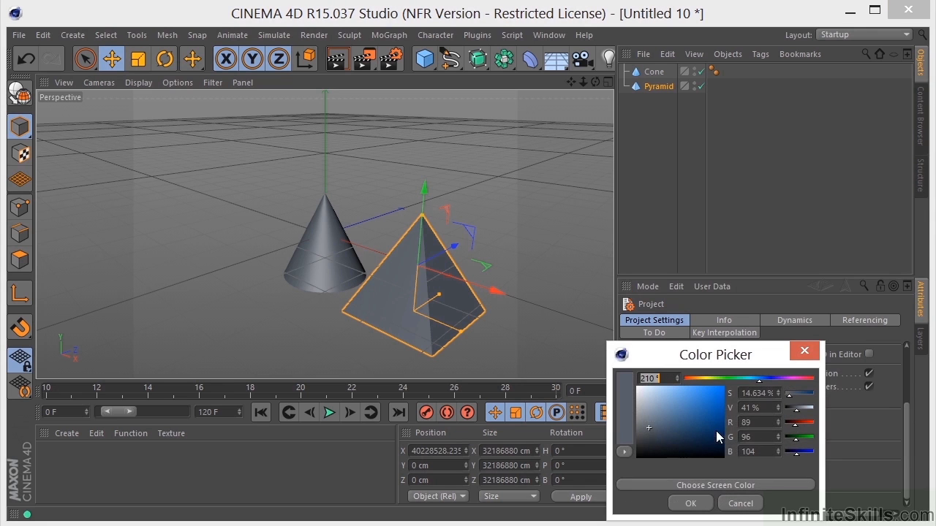
{"action": "left_click", "coordinate": [722, 379]}
{"action": "left_click", "coordinate": [690, 503]}
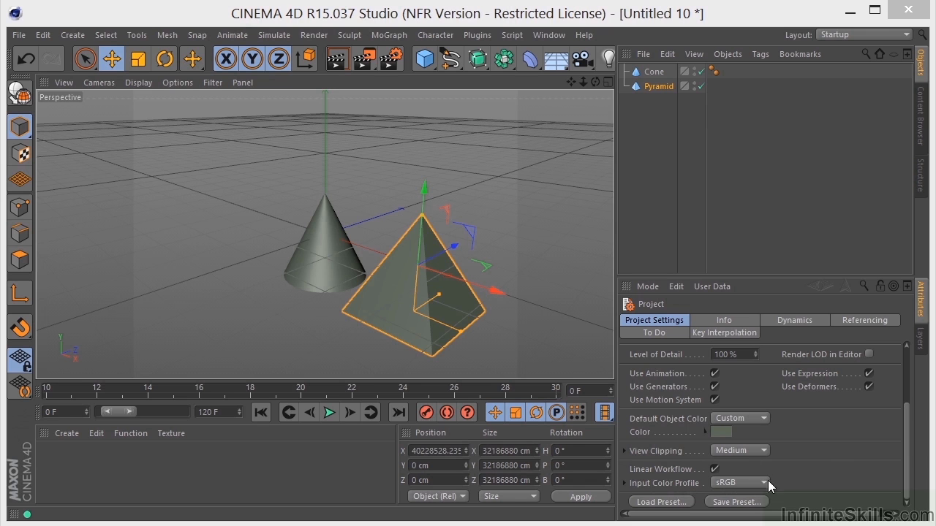
- Review the project's file info and general dynamics settings, and return to the main project settings
{"action": "left_click", "coordinate": [734, 320]}
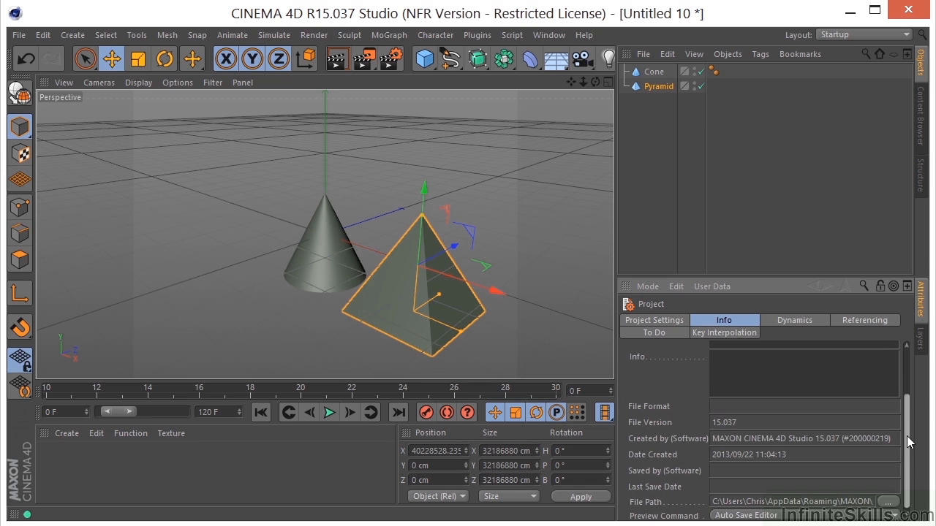
{"action": "left_click_drag", "start_coordinate": [910, 441], "coordinate": [908, 382]}
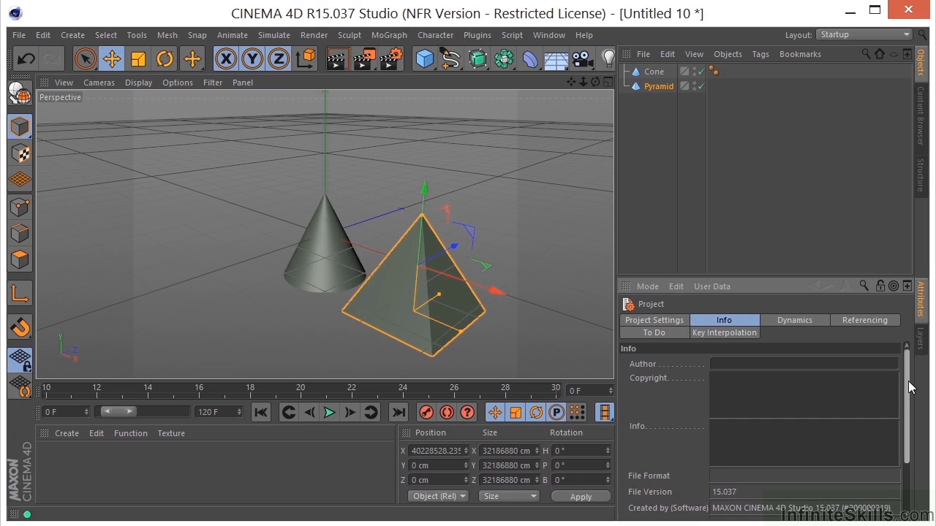
{"action": "left_click_drag", "start_coordinate": [907, 388], "coordinate": [899, 449]}
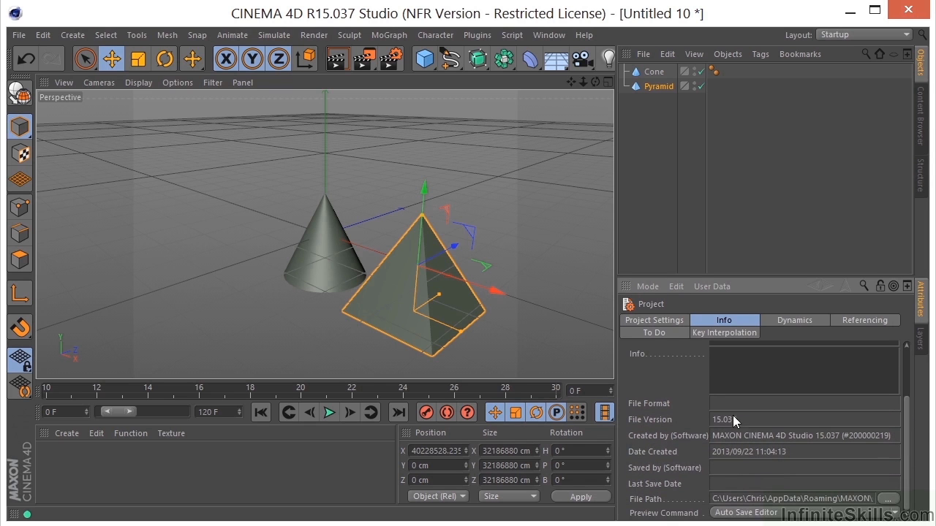
{"action": "left_click", "coordinate": [790, 322]}
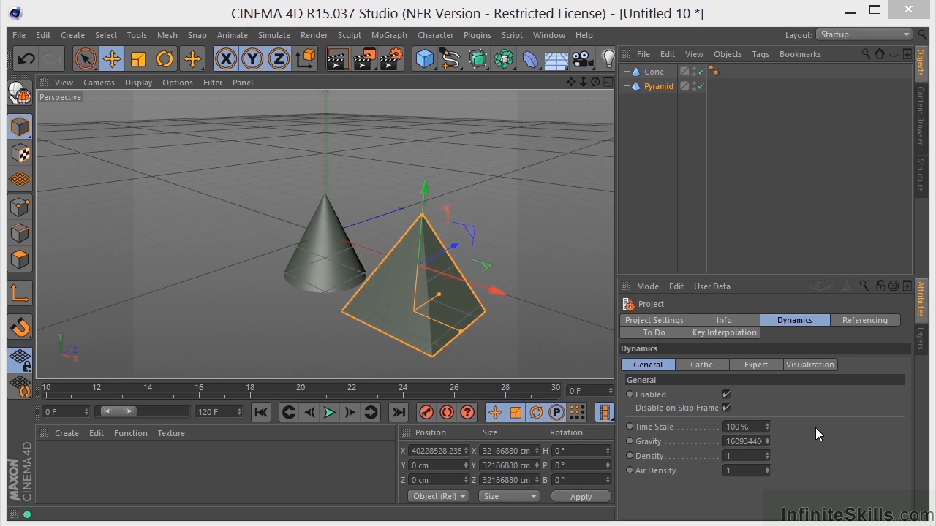
{"action": "left_click", "coordinate": [658, 320]}
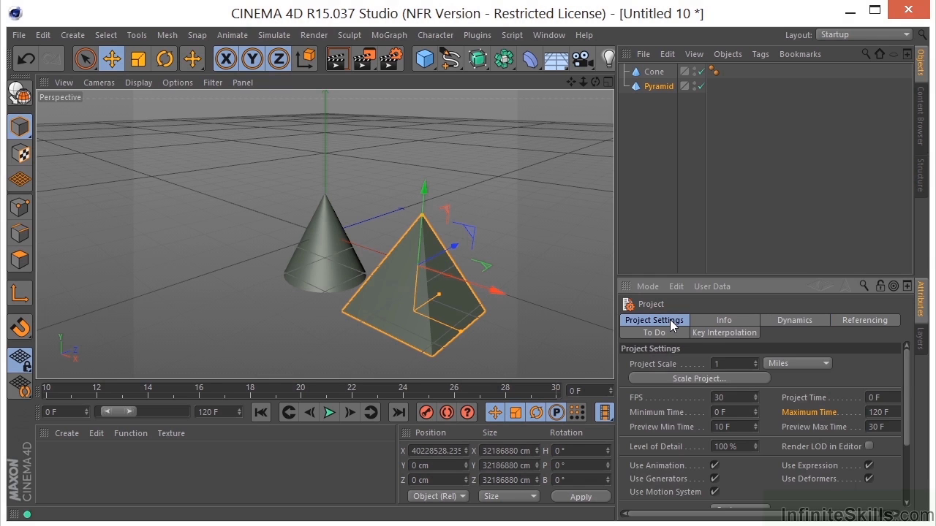